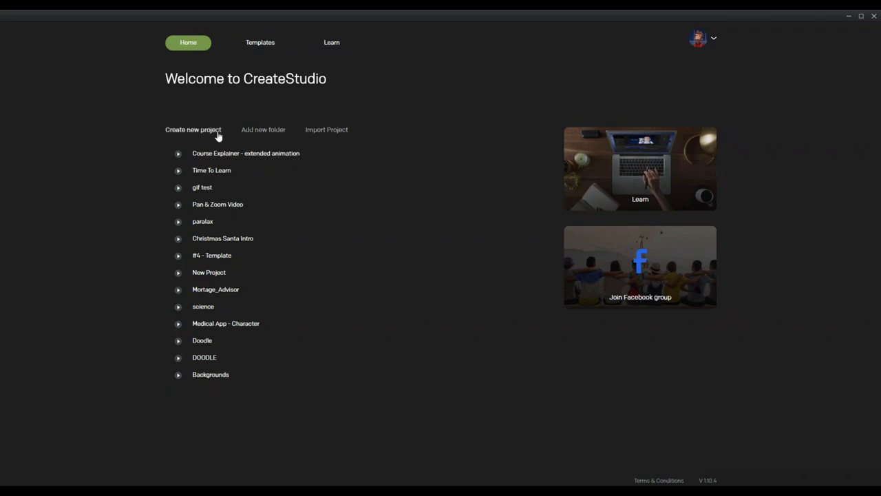
- Create a new project named 'Backgrounds' with the 1080p HD (1920×1080) preset
click(205, 131)
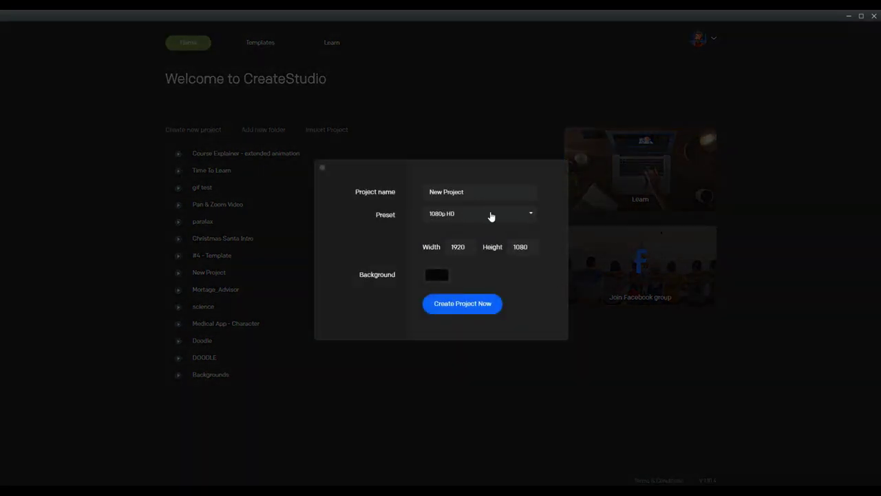
drag(479, 191, 380, 181)
text(Backgrounds)
click(475, 308)
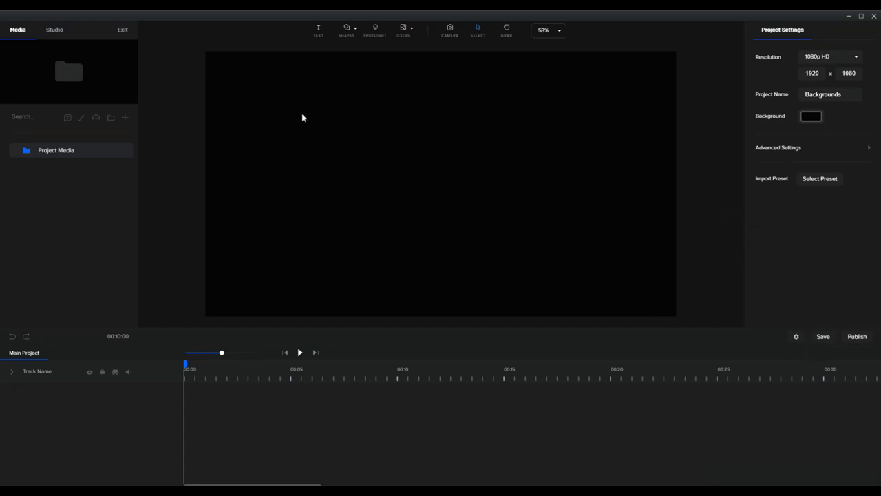
- Open Studio > Backgrounds > 3d and scroll down the scene list toward Classroom
click(54, 31)
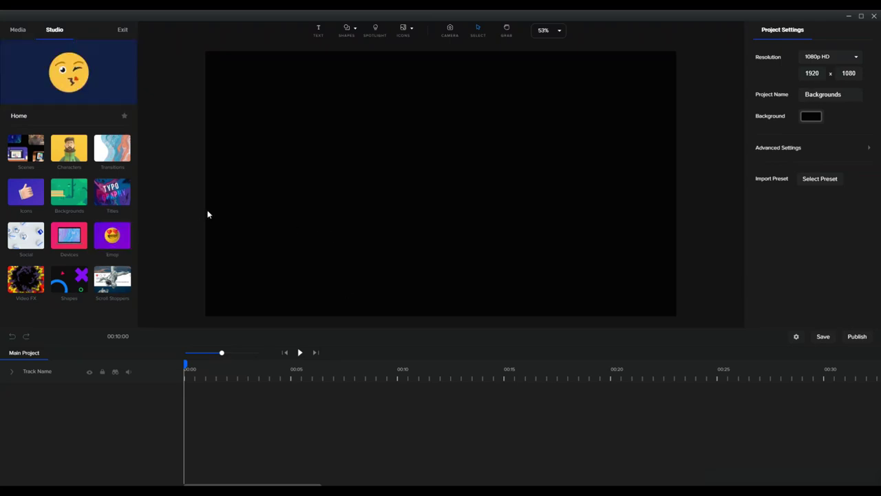
click(75, 218)
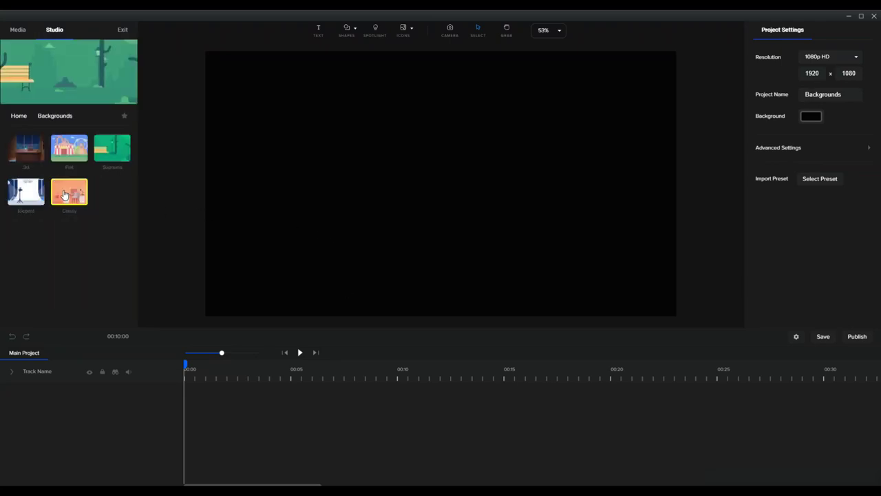
click(29, 158)
scroll(107, 276, down, 1)
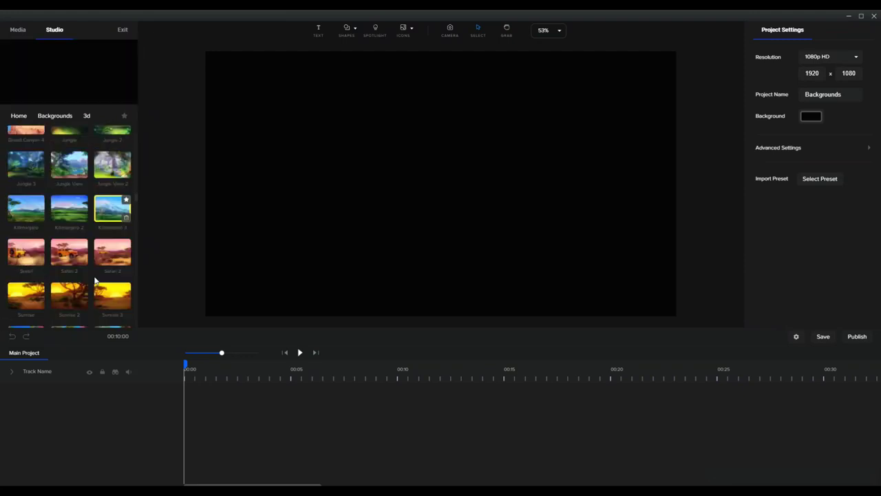
scroll(97, 281, down, 10)
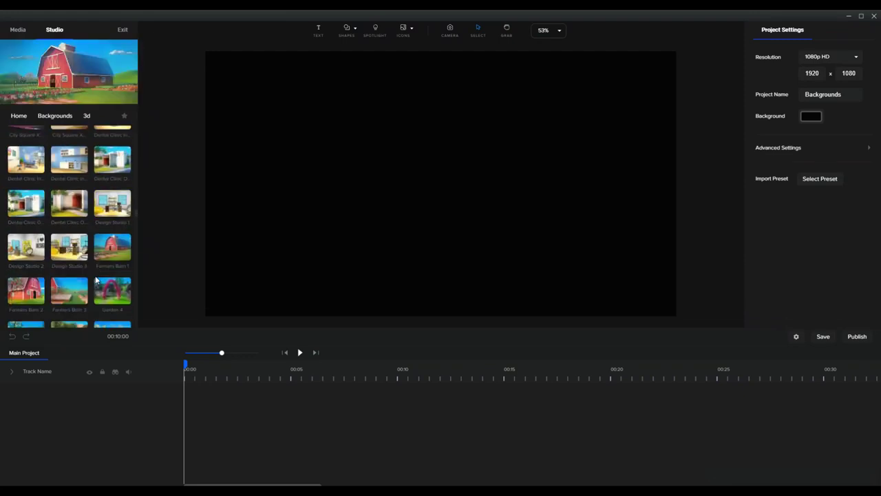
scroll(96, 281, down, 10)
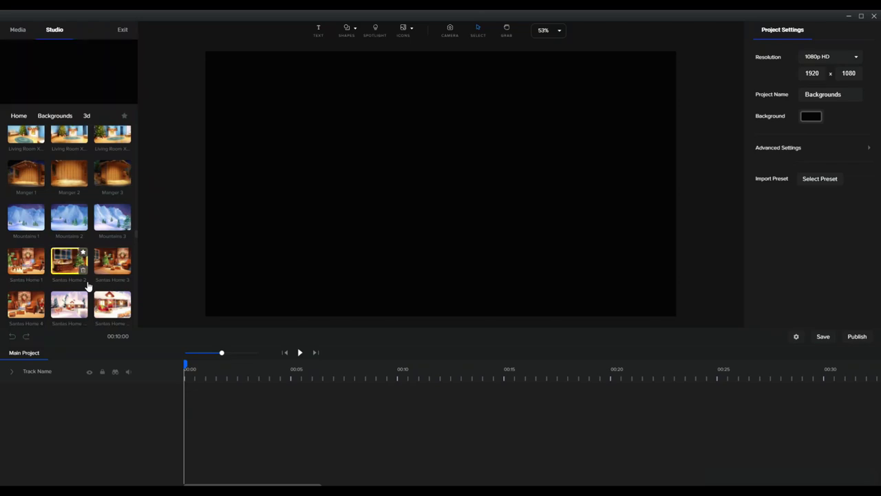
scroll(88, 287, down, 8)
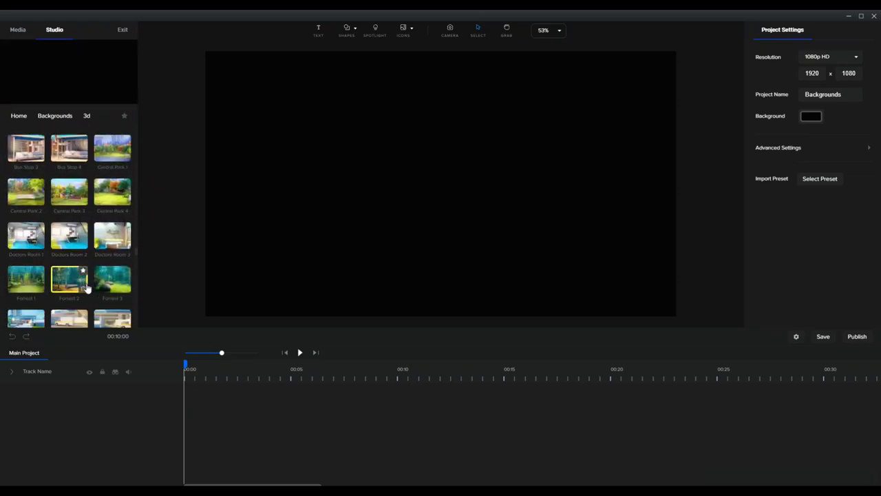
scroll(87, 288, down, 10)
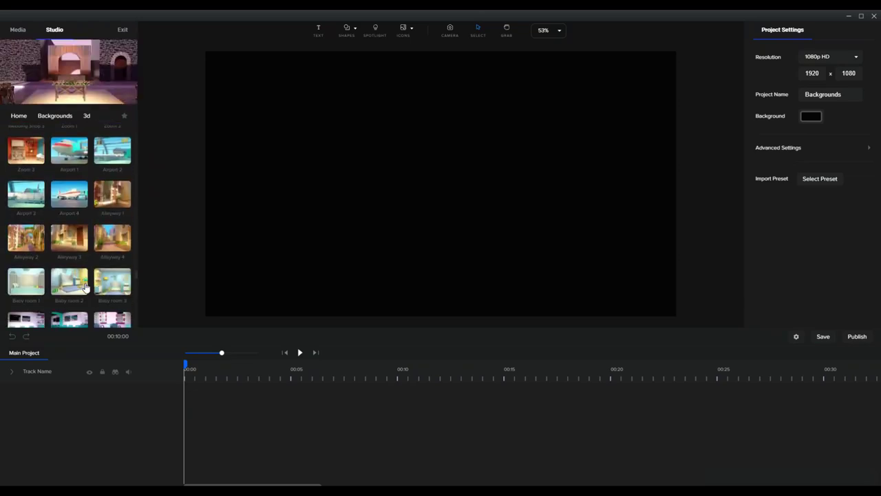
scroll(86, 288, down, 10)
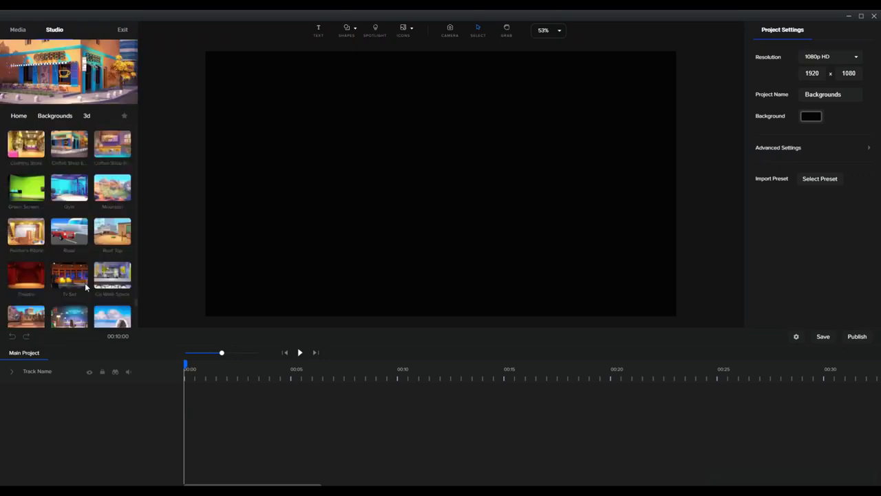
scroll(86, 288, down, 10)
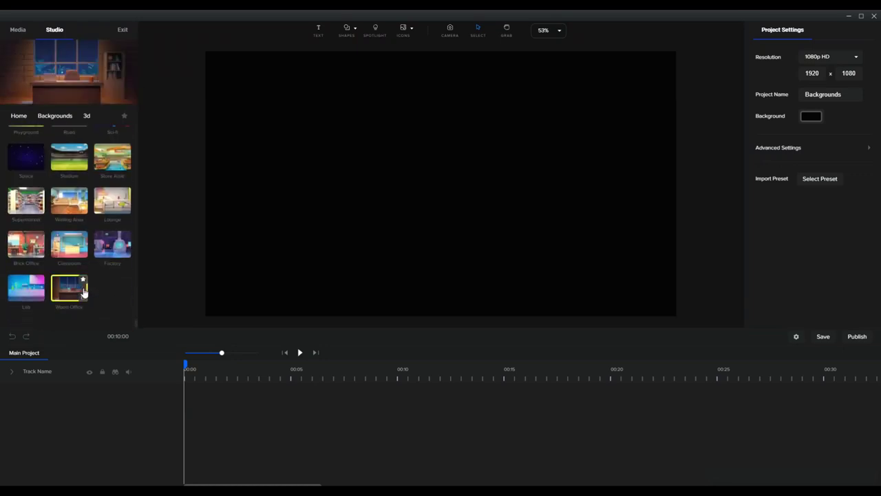
- Drop the Classroom background on the canvas and add the American Football character from Characters > 3D sports
drag(69, 244, 375, 246)
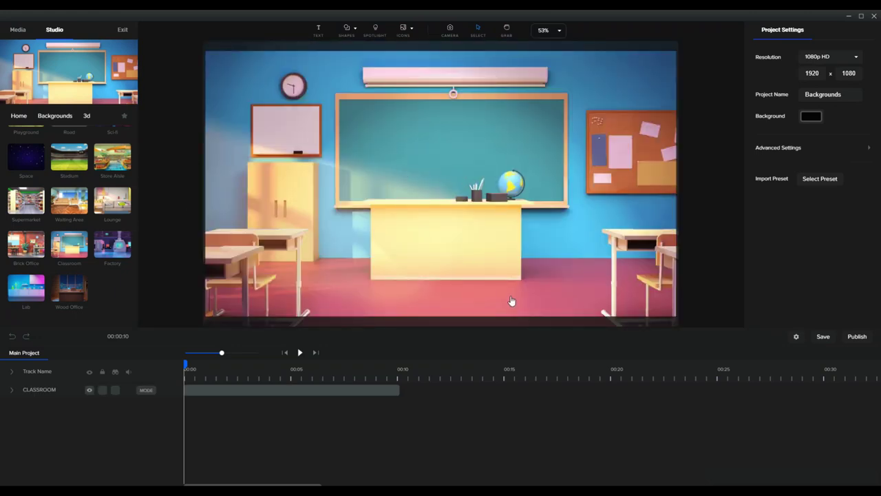
click(17, 119)
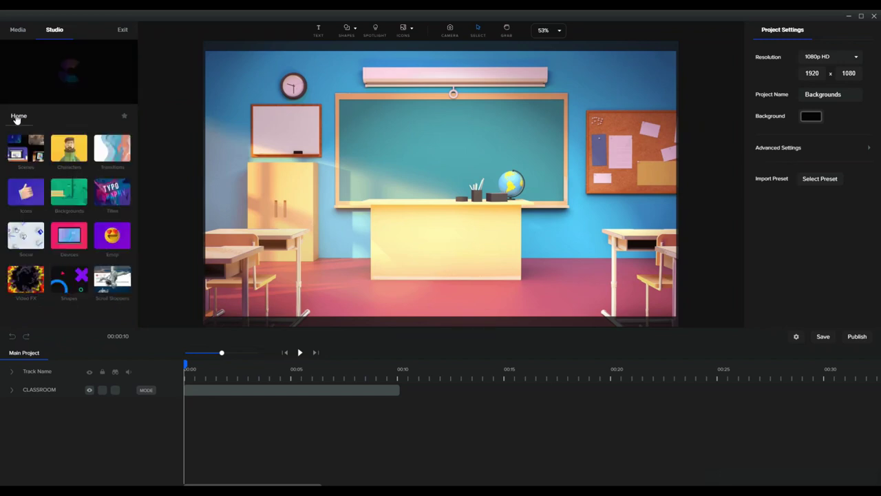
click(74, 156)
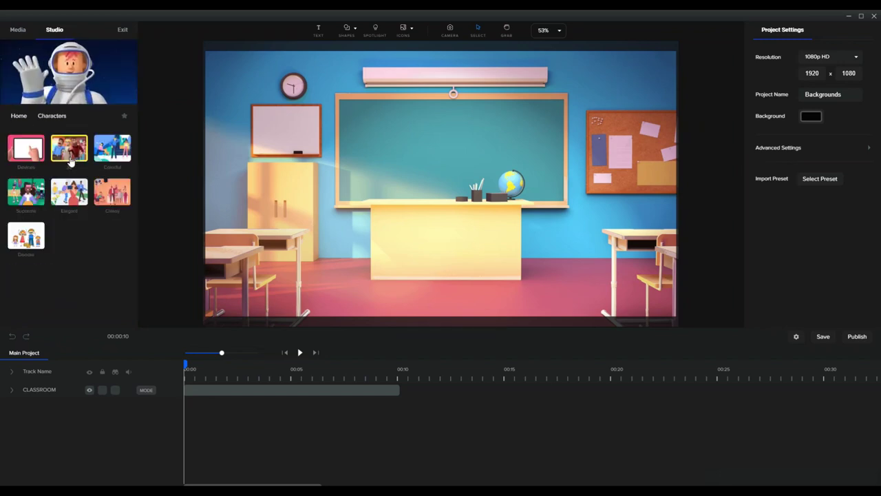
click(69, 148)
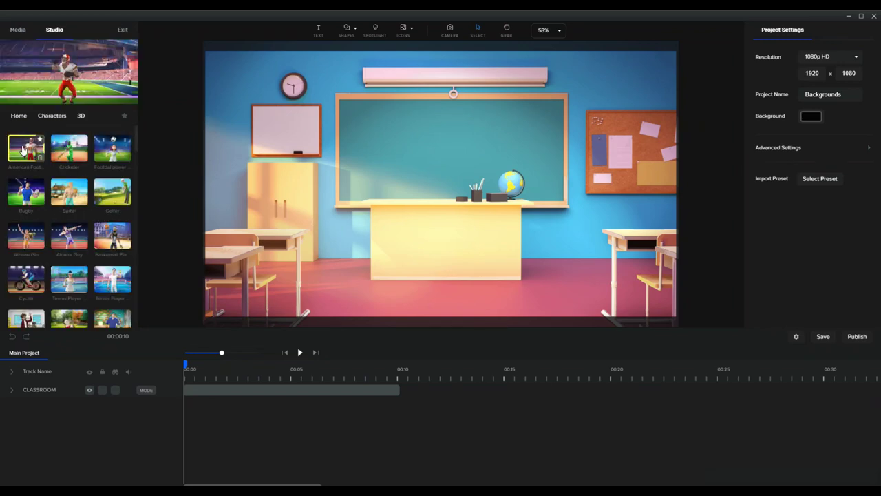
drag(26, 150, 439, 191)
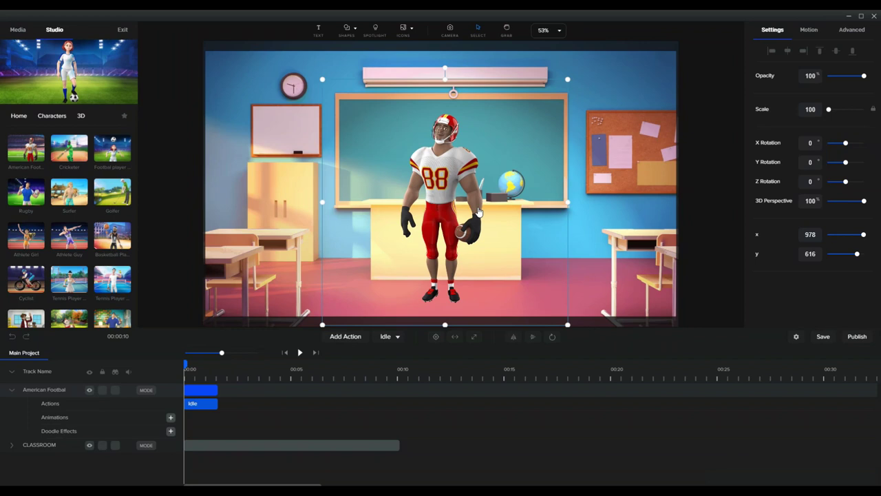
- Move the football player to x 991, y 636 and preview later in the classroom clip
drag(479, 212, 497, 182)
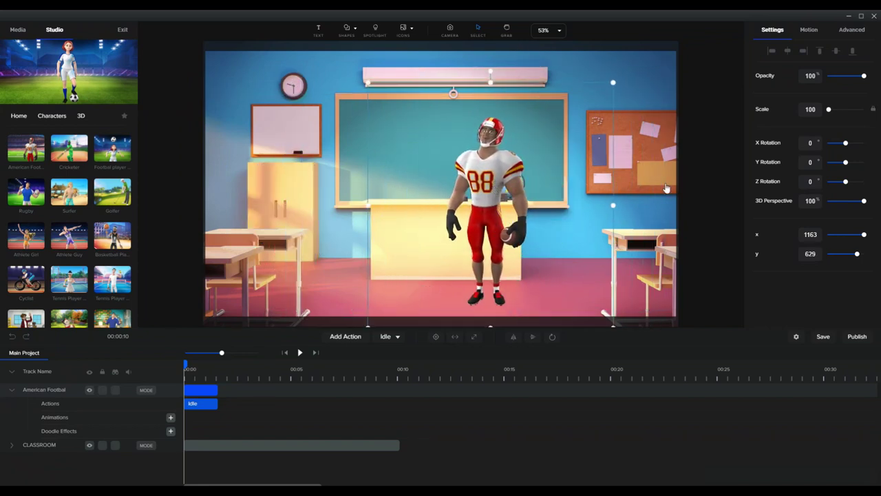
click(328, 447)
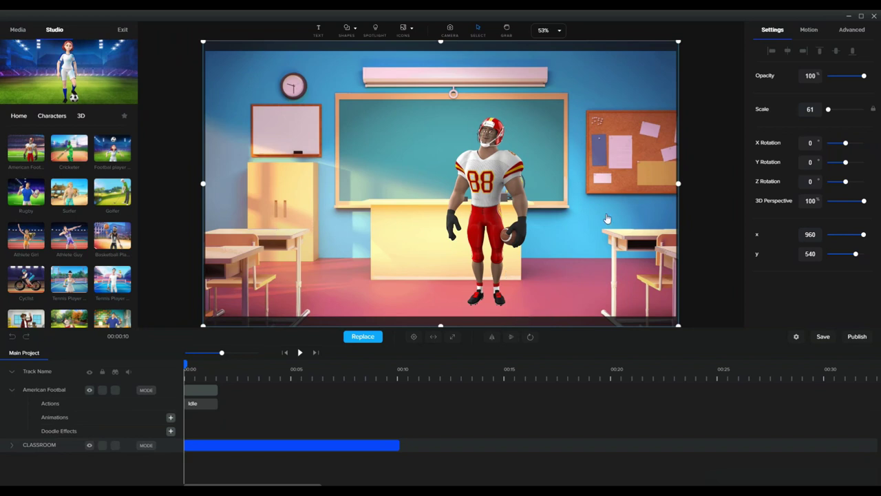
click(485, 167)
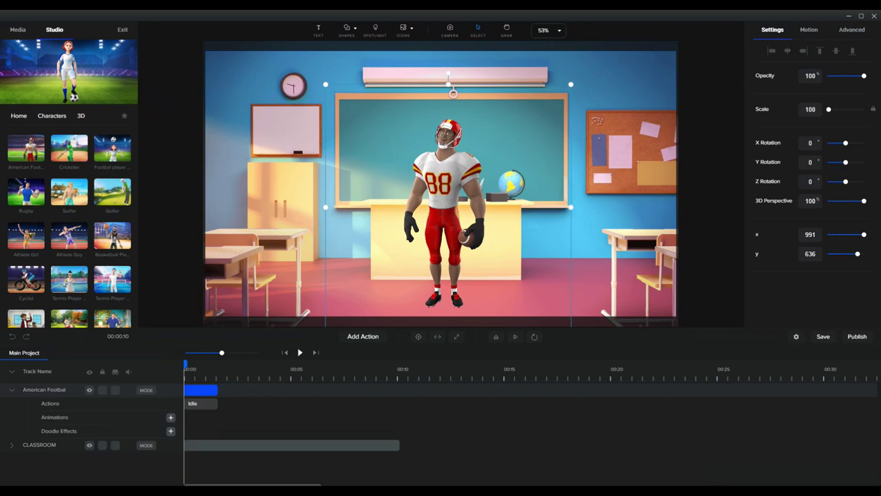
click(398, 449)
drag(185, 363, 403, 377)
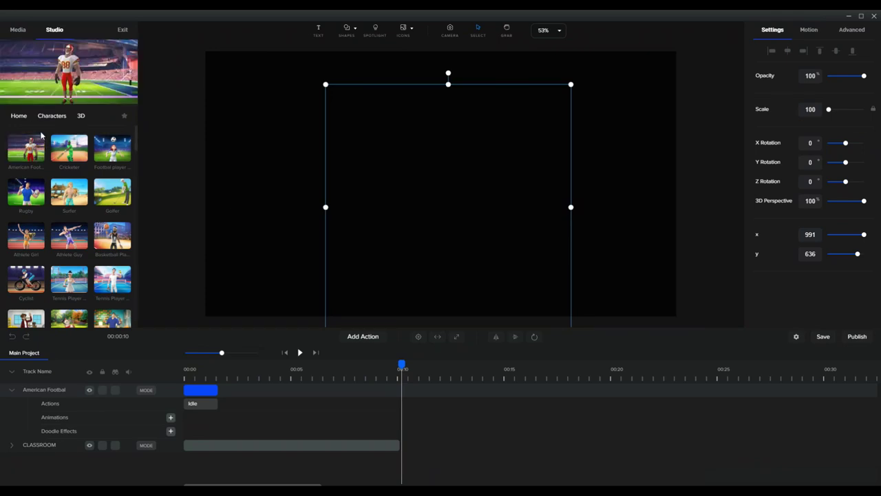
- Return to Backgrounds > 3d and scroll to the end of the list to reveal Wood Office
click(22, 116)
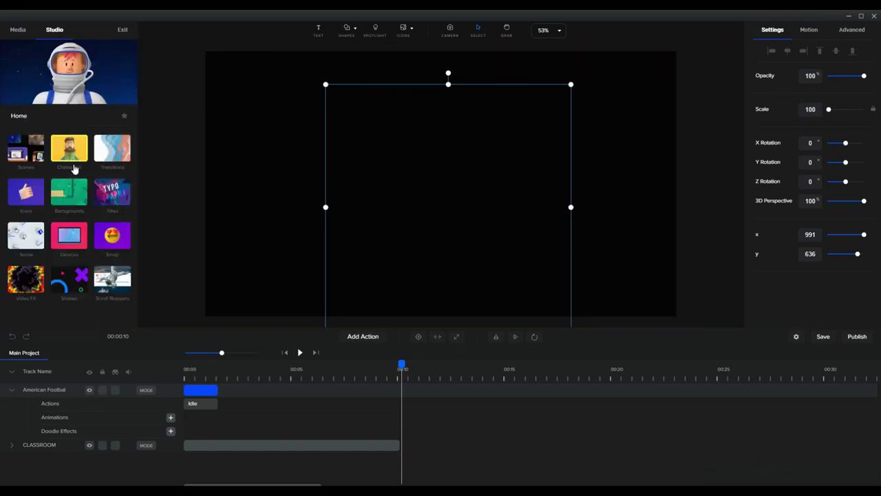
click(67, 197)
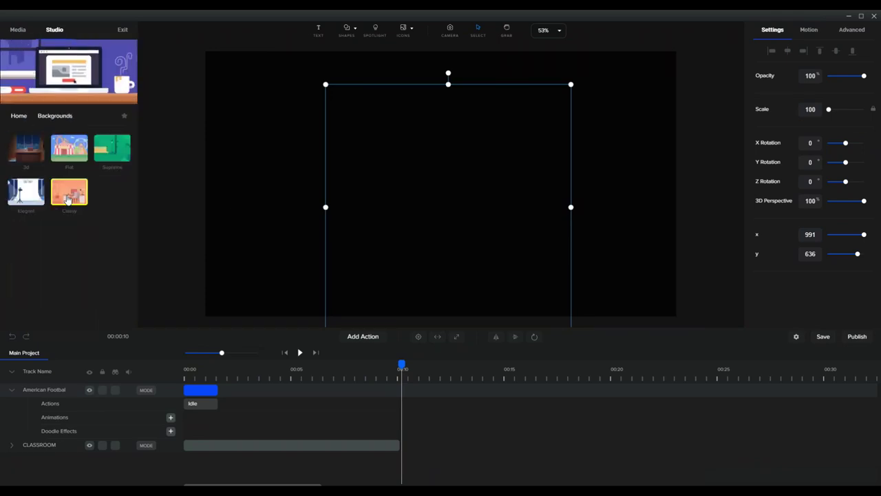
click(33, 160)
scroll(110, 262, down, 1)
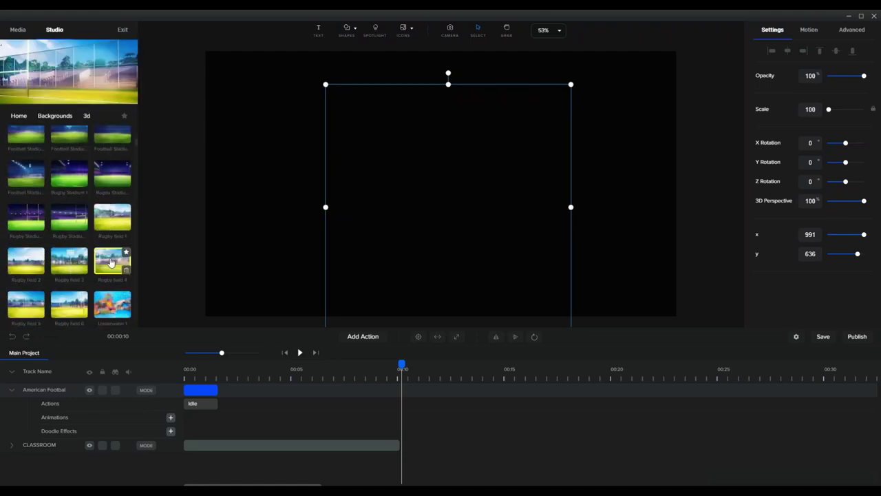
scroll(110, 261, down, 10)
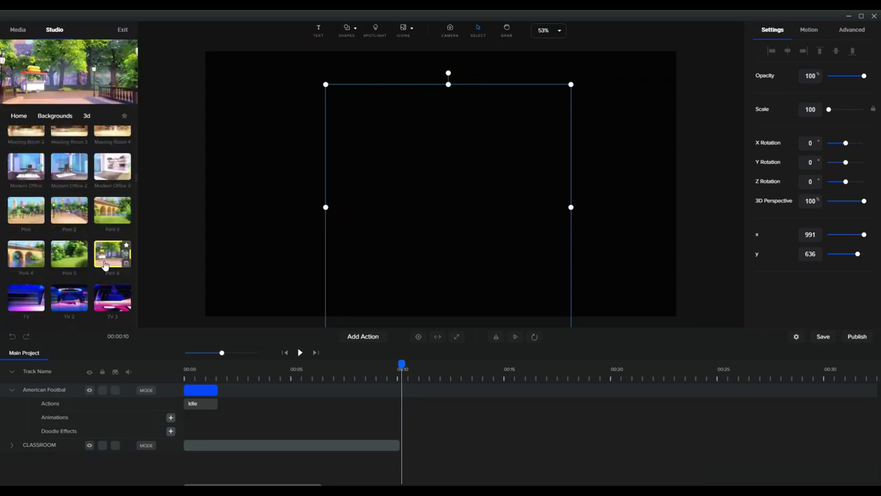
scroll(105, 265, down, 10)
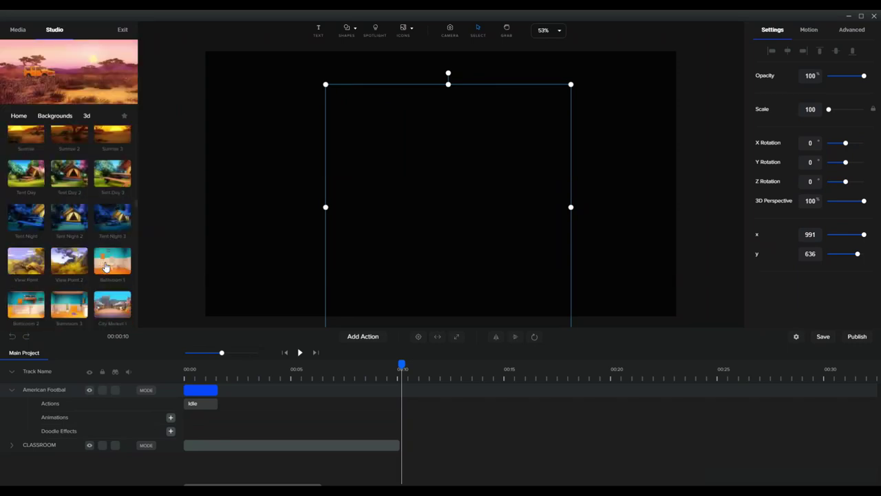
scroll(104, 267, down, 10)
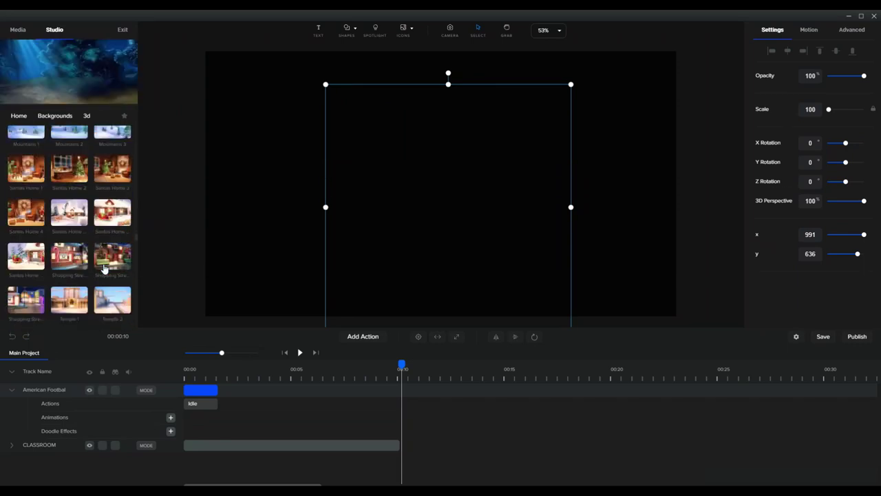
scroll(105, 268, down, 10)
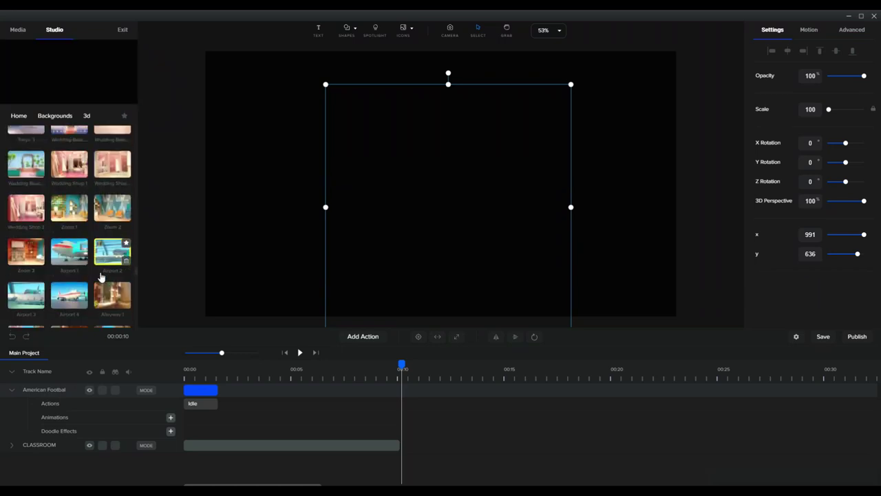
scroll(101, 276, down, 10)
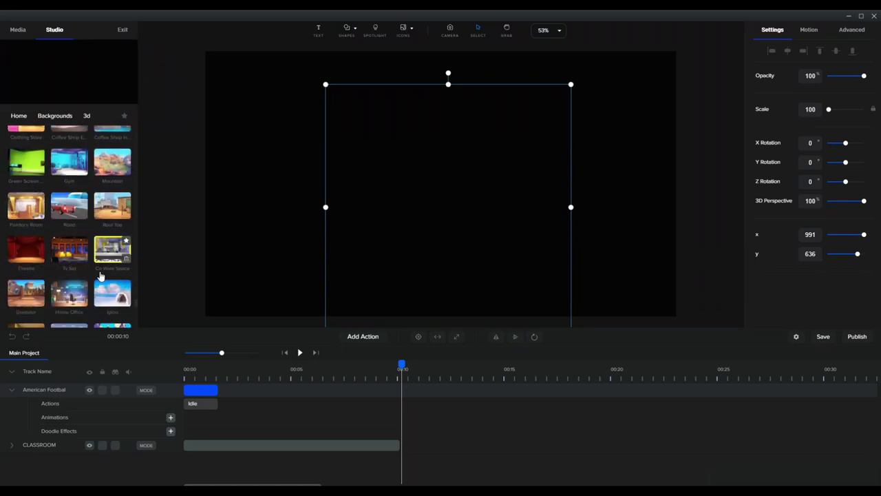
scroll(100, 277, down, 8)
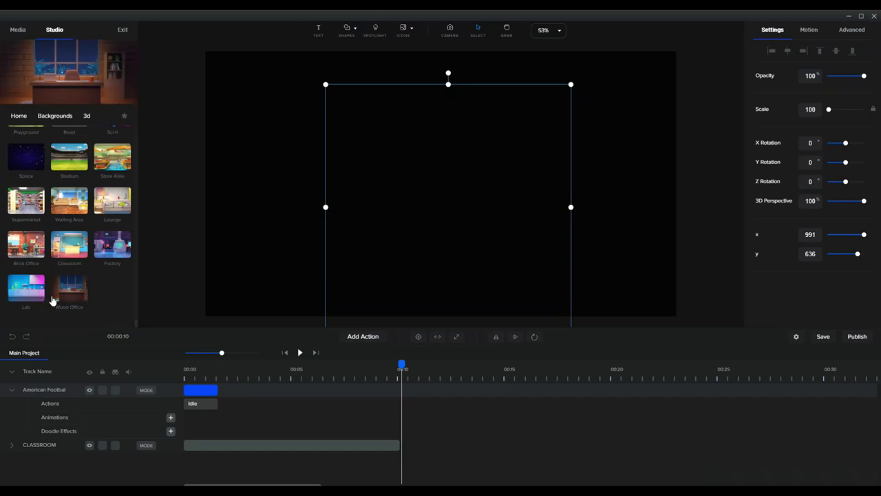
- Add Wood Office as a background clip from 00:10 to 00:20 and preview it around 00:13
drag(68, 289, 484, 309)
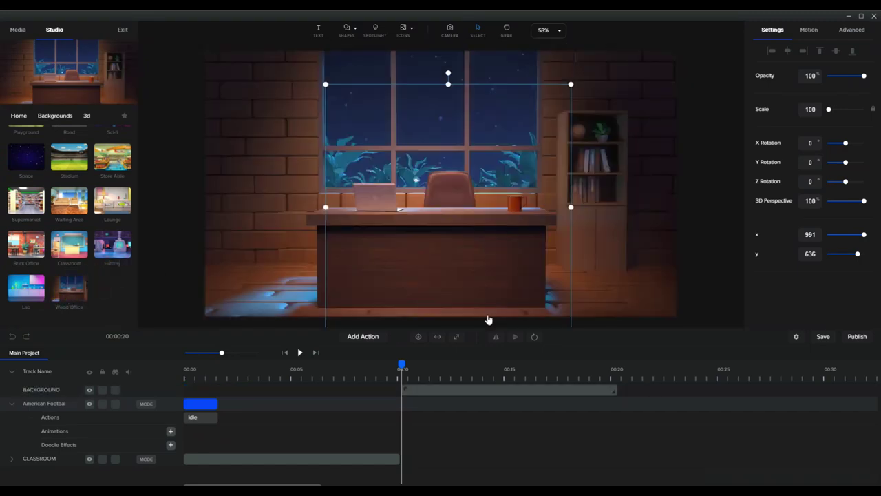
click(407, 391)
drag(421, 367, 472, 367)
click(460, 389)
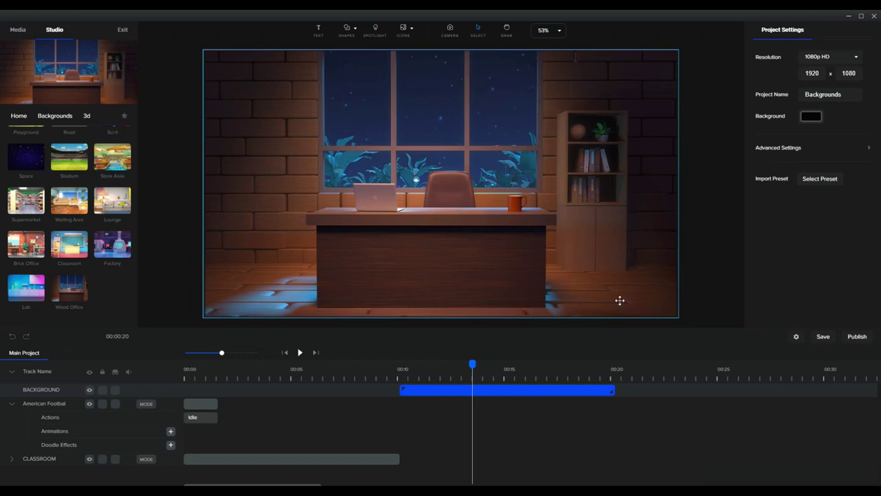
- Ungroup the Wood Office background into separate TABLE and WOOD OFFICE layers
right_click(543, 389)
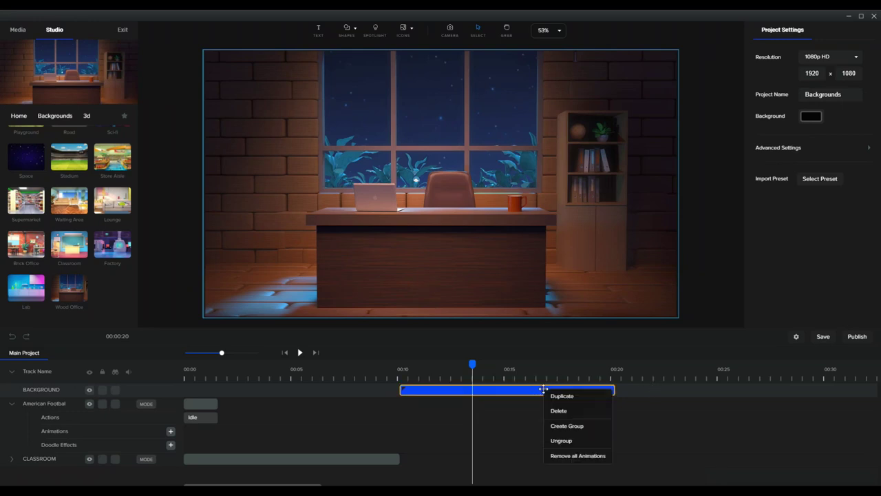
click(578, 441)
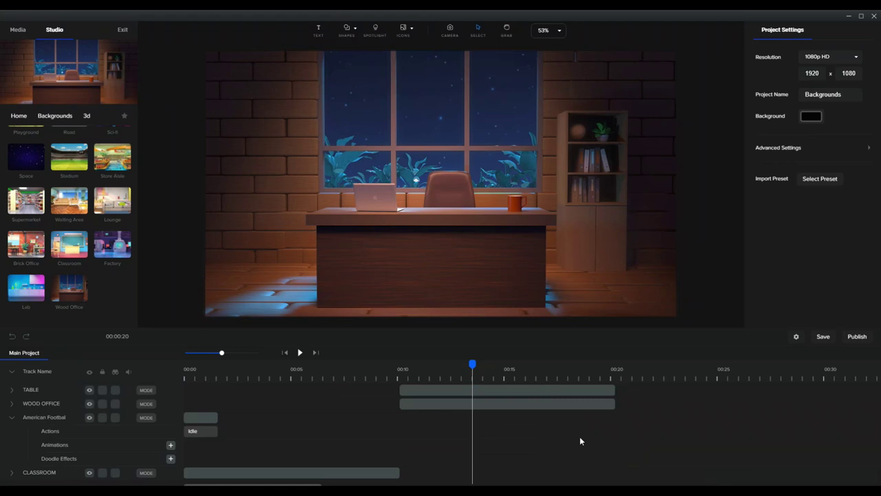
click(537, 403)
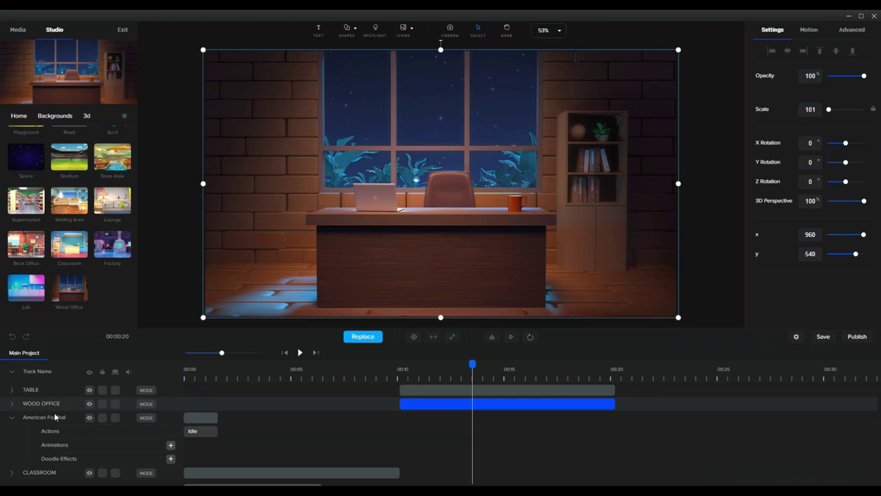
- Move the American Football layer above WOOD OFFICE and shift the player right to x 1045, y 621
drag(40, 421, 35, 401)
drag(211, 404, 477, 425)
drag(435, 161, 456, 158)
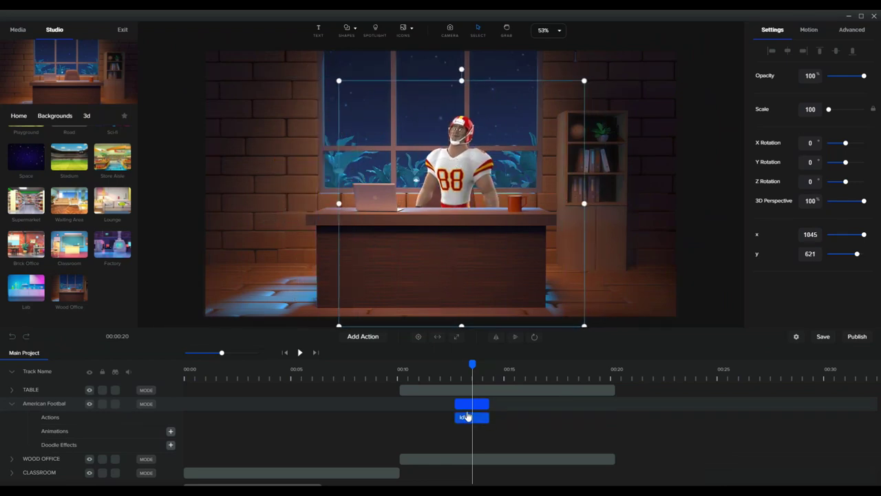
drag(470, 418, 199, 418)
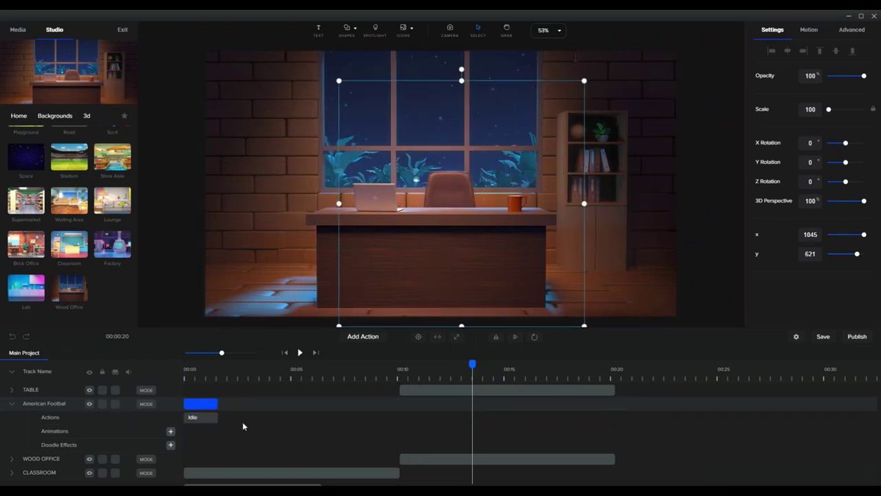
- Start the player's Idle clip near 00:13 and place him behind the desk at x 1122, y 602
click(237, 383)
drag(201, 404, 248, 404)
drag(470, 224, 454, 239)
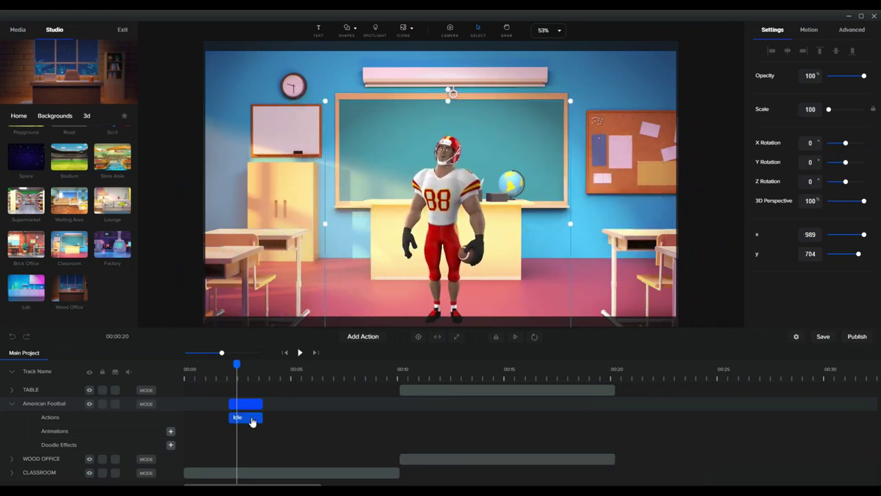
drag(254, 402, 494, 402)
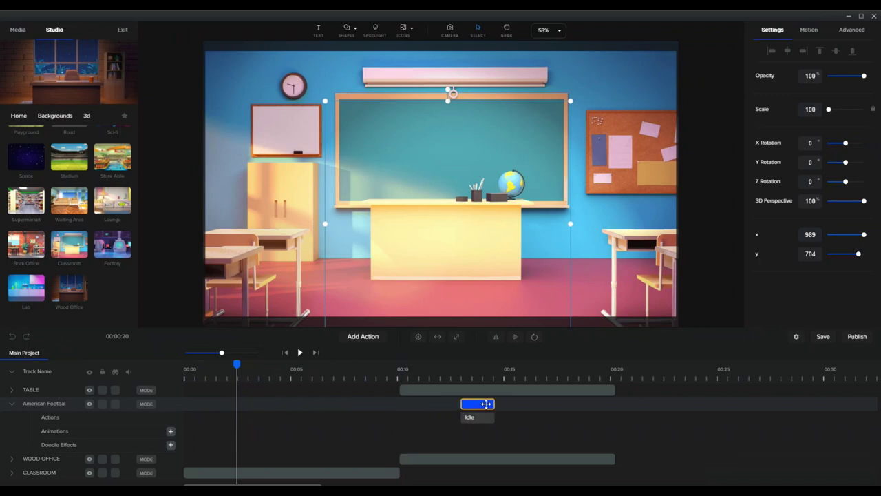
click(478, 372)
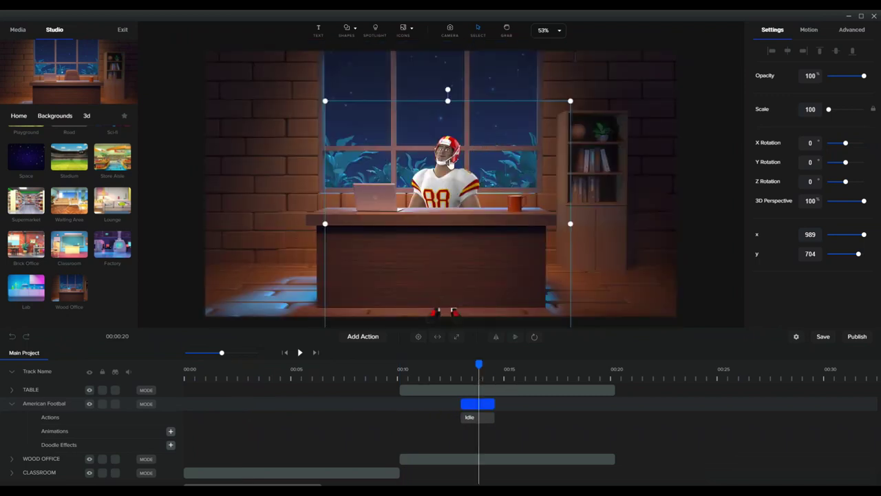
drag(450, 164, 482, 133)
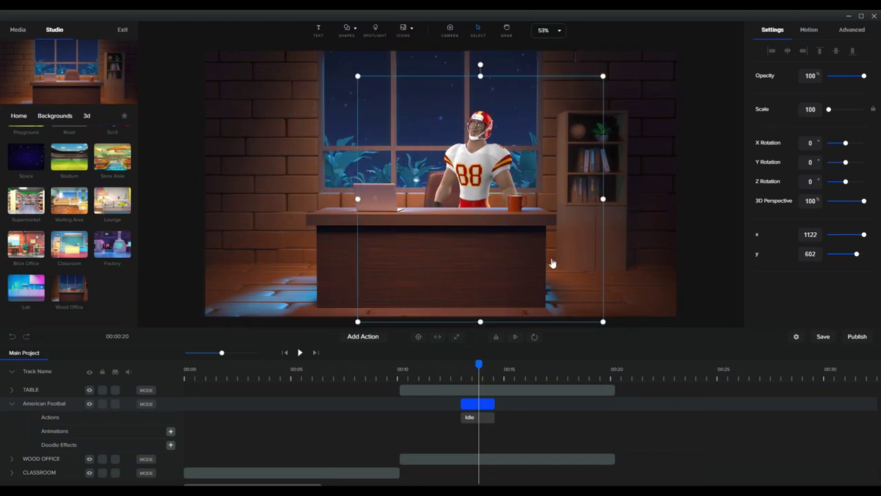
- Set the playhead to about 00:05 and move the player's Idle clip there
click(304, 470)
click(300, 472)
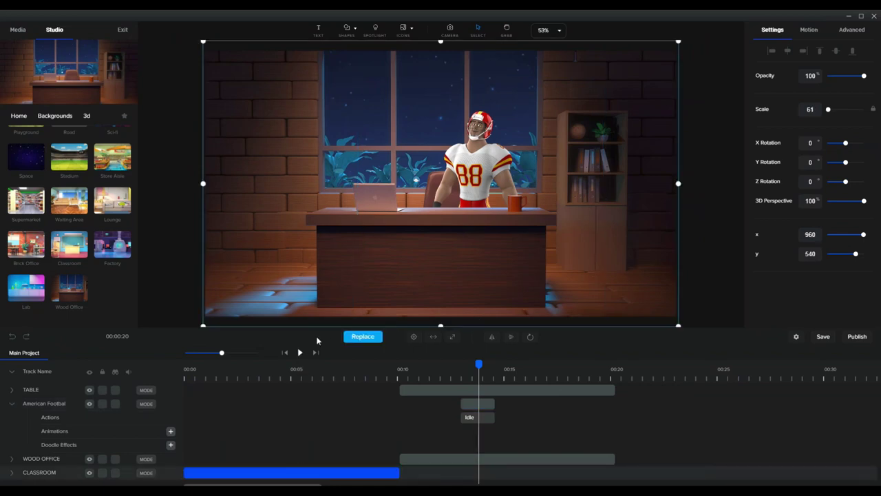
click(290, 378)
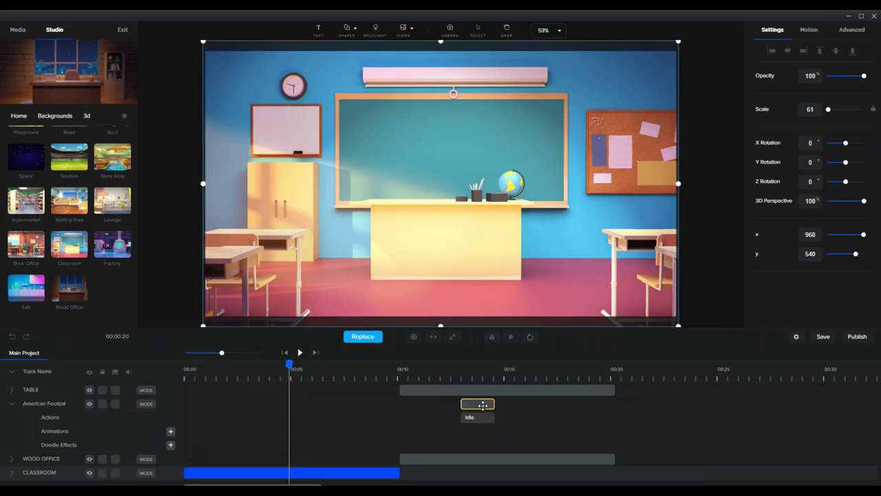
drag(486, 405, 297, 401)
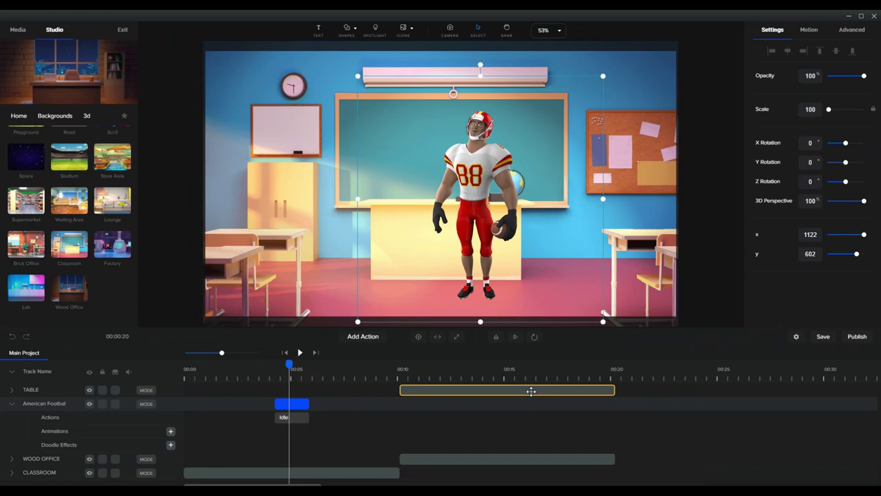
- Move the TABLE clip to 0–10 s and place the player behind the desk at x 987, y 567
drag(532, 391, 316, 388)
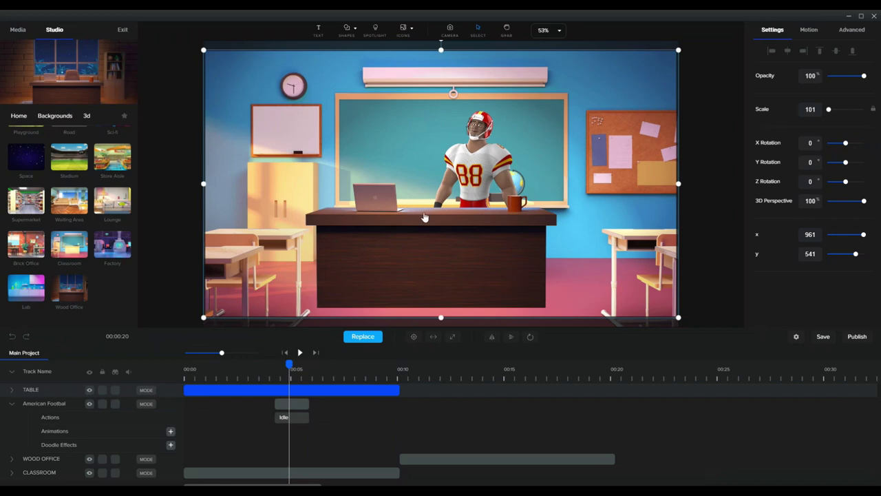
drag(425, 218, 447, 216)
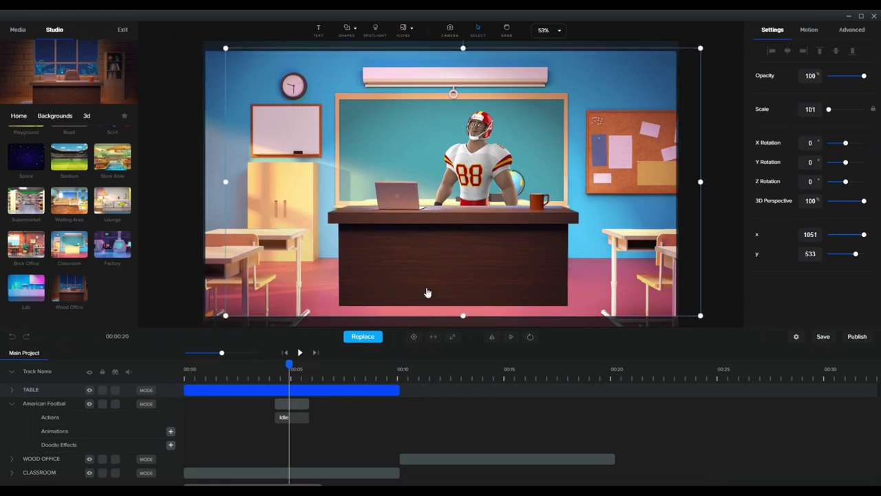
drag(487, 166, 451, 157)
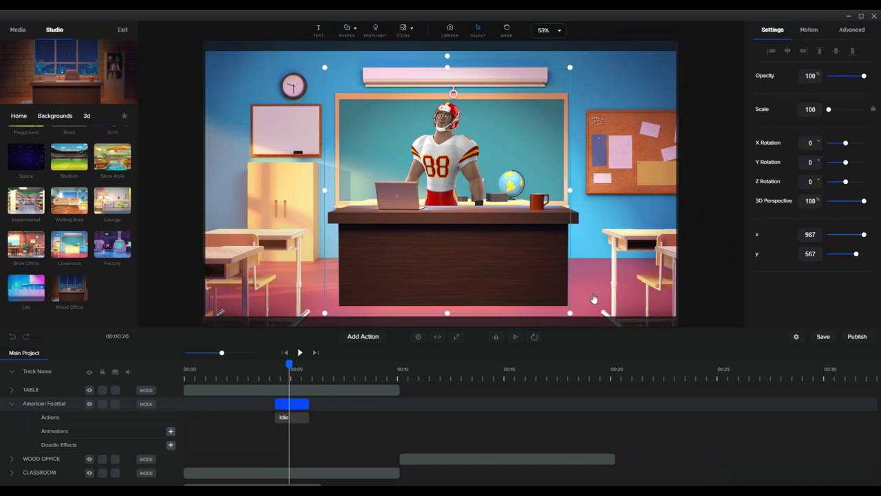
- Raise the desk to x 1068, y 499 and tuck the player behind its right end
drag(448, 169, 596, 188)
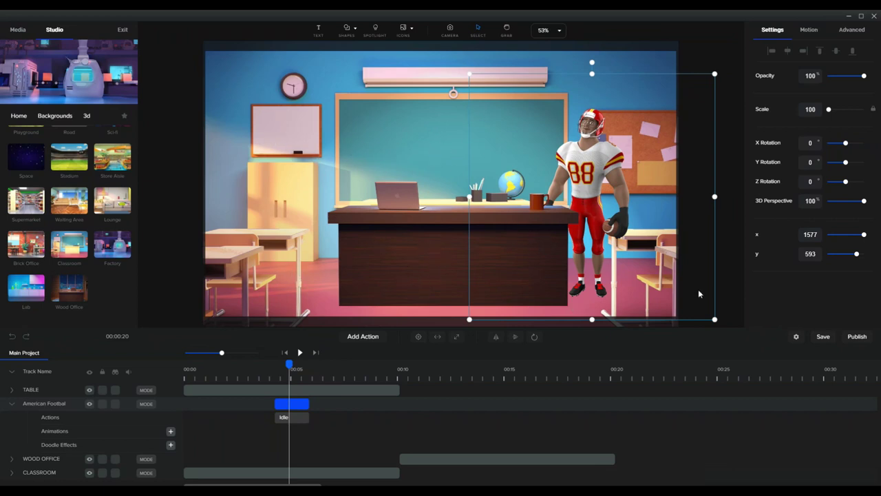
mouse_move(468, 245)
mouse_down()
mouse_move(448, 278)
mouse_move(452, 227)
mouse_move(473, 228)
mouse_move(474, 236)
mouse_up()
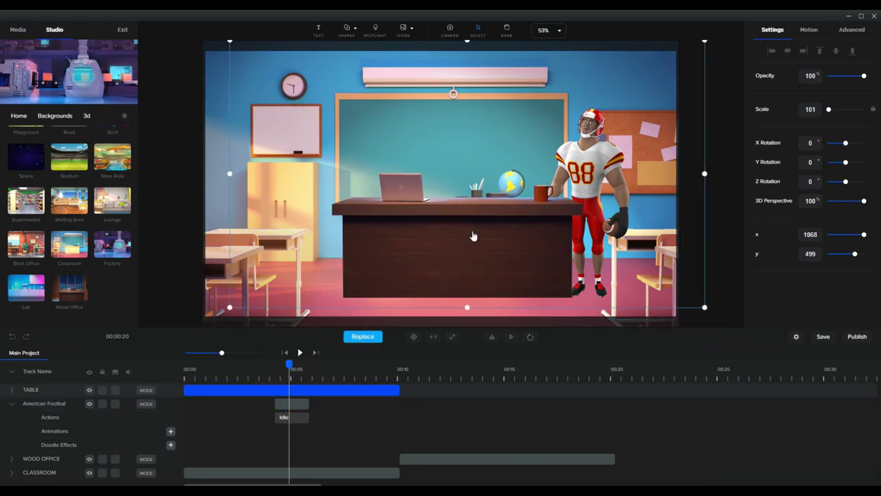
drag(598, 172, 559, 166)
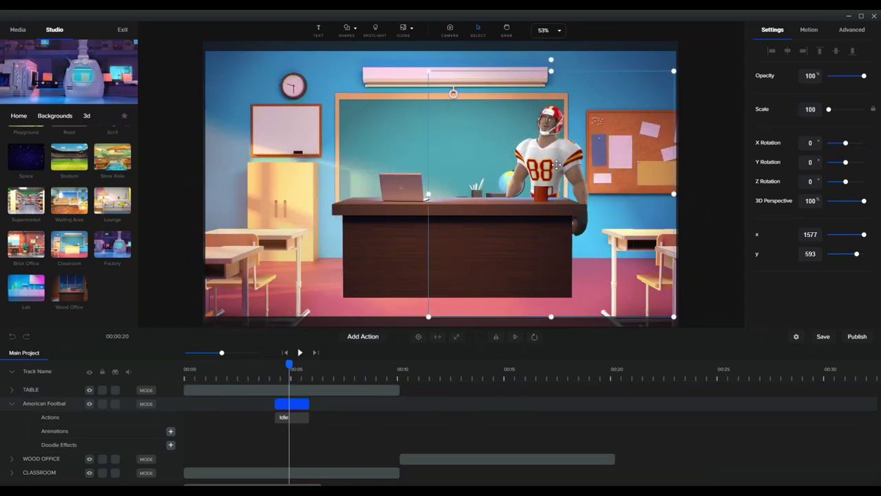